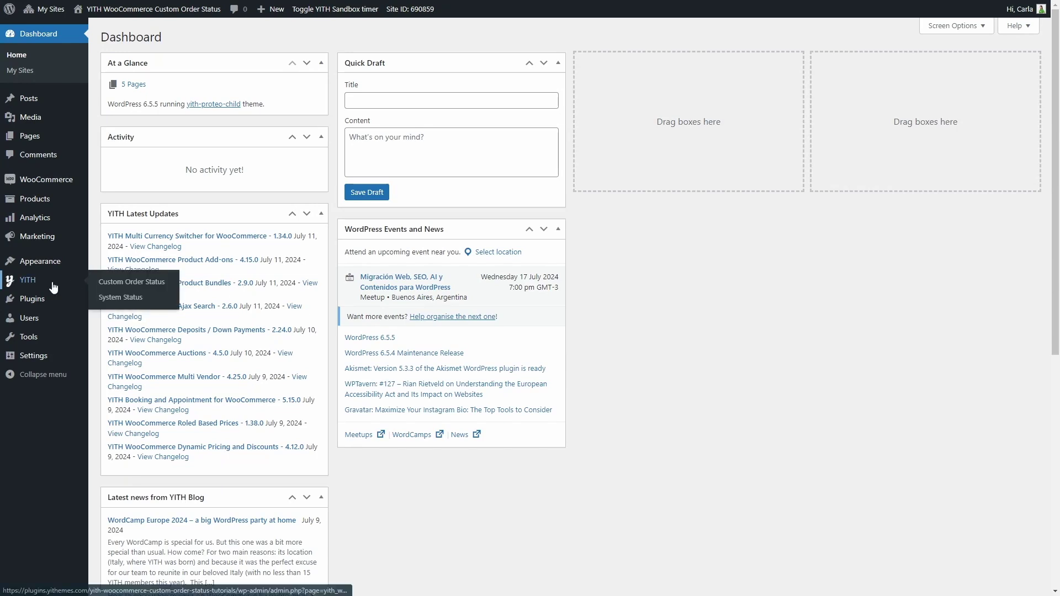
pyautogui.click(132, 283)
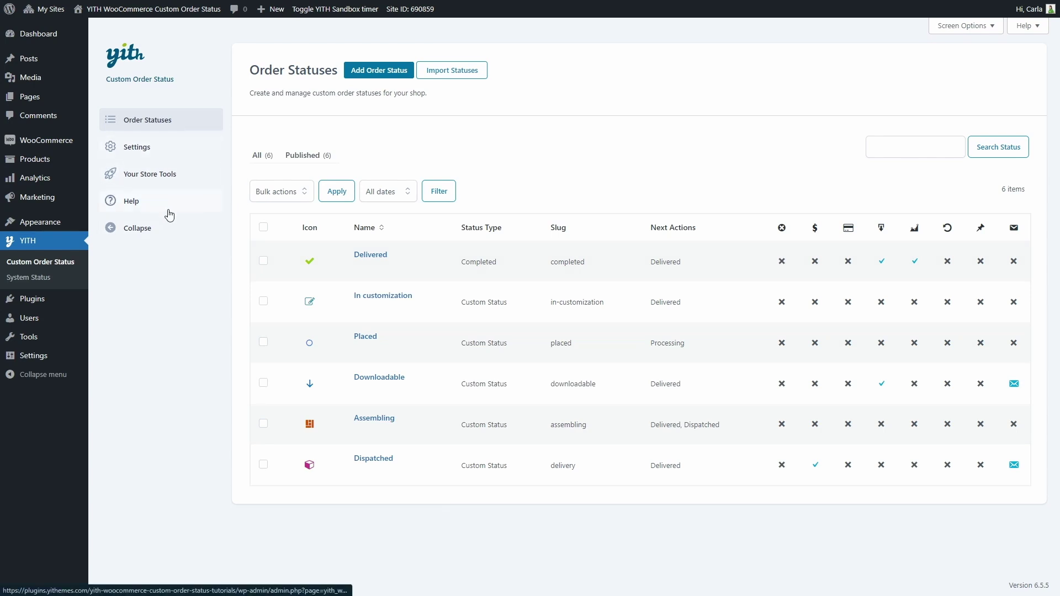
pyautogui.click(138, 228)
pyautogui.click(113, 207)
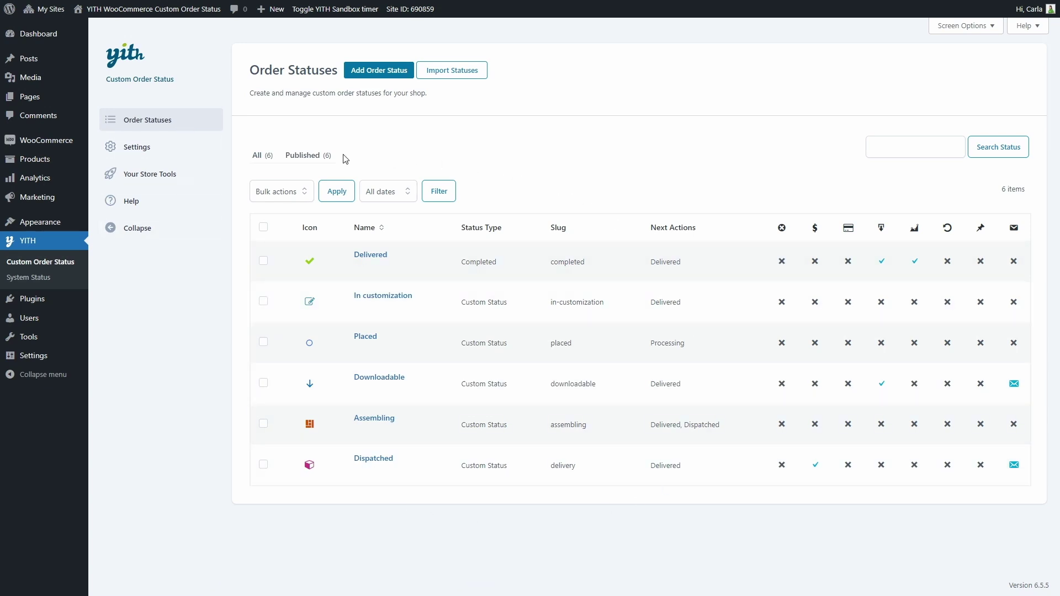
pyautogui.moveTo(373, 265)
pyautogui.moveTo(404, 303)
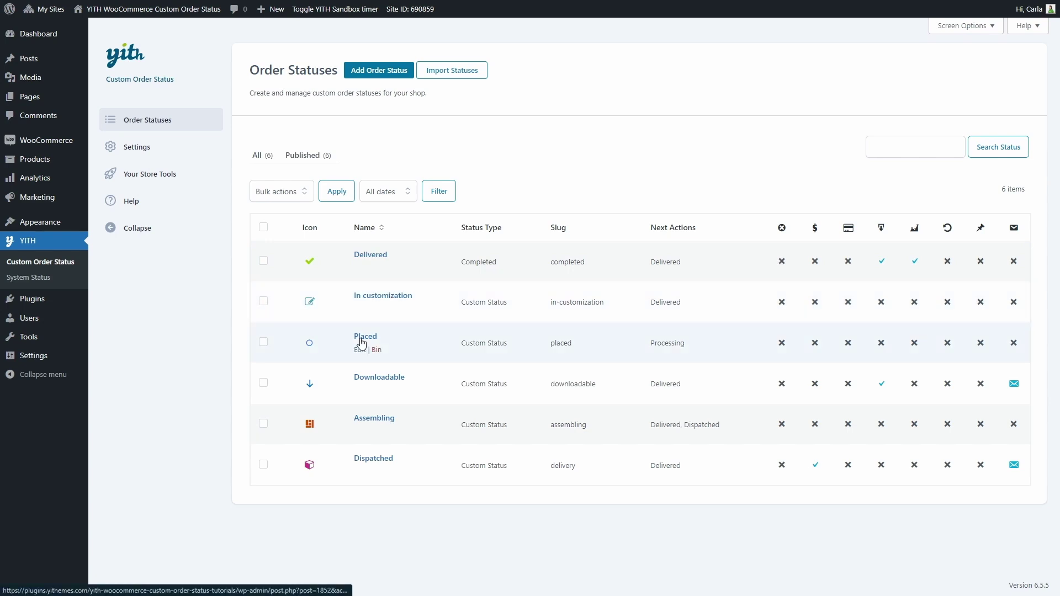
# Bring up a blank New Order Status form with empty name and slug fields.
pyautogui.moveTo(386, 424)
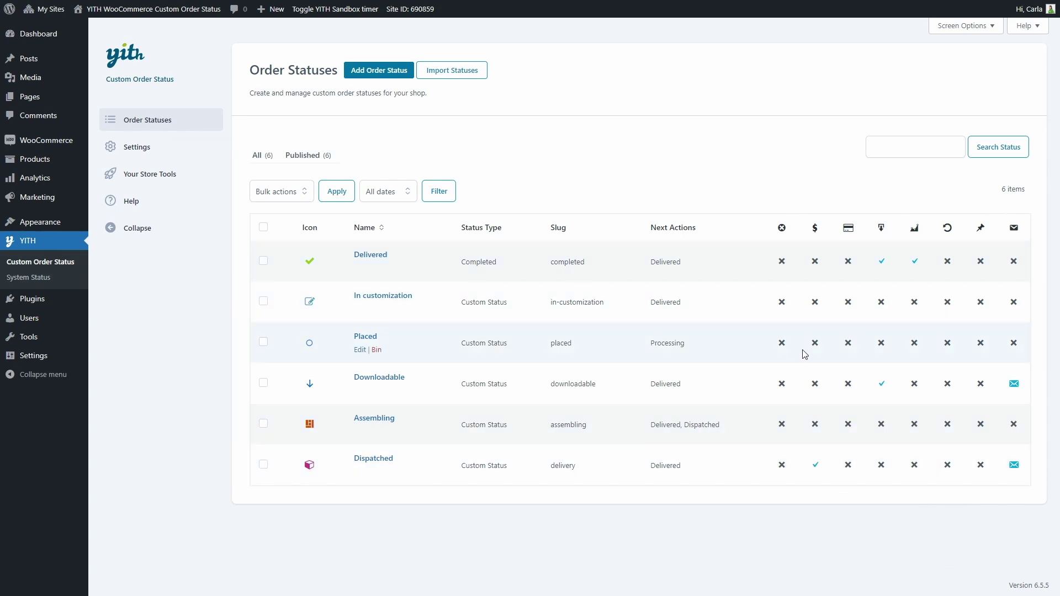
pyautogui.moveTo(783, 230)
# Start a new order status named 'Printing' with status type Processing.
pyautogui.click(385, 72)
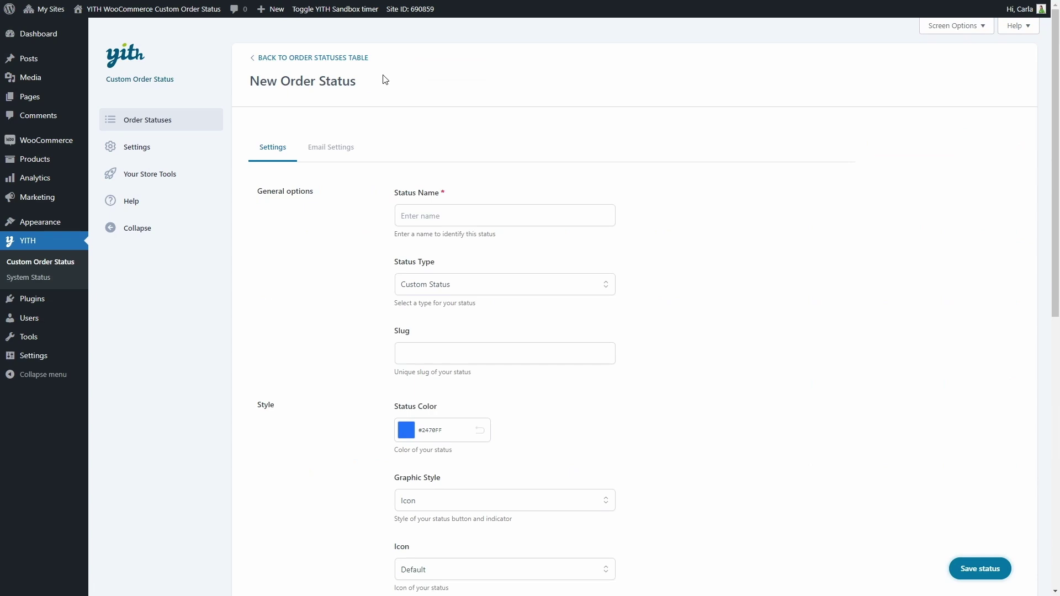
pyautogui.click(429, 214)
pyautogui.write('Printing')
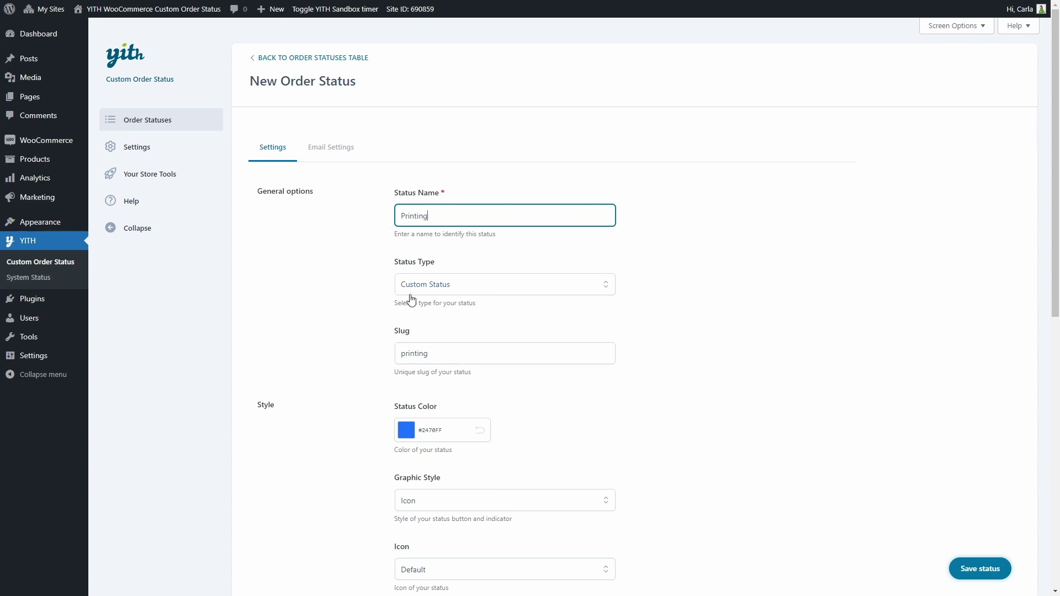
pyautogui.click(428, 288)
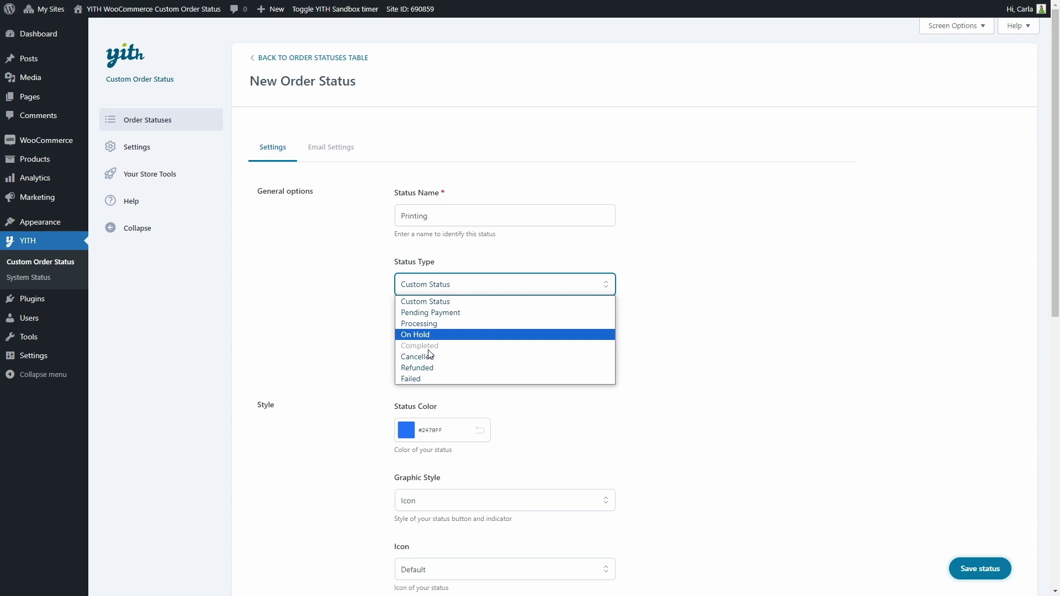
pyautogui.click(441, 324)
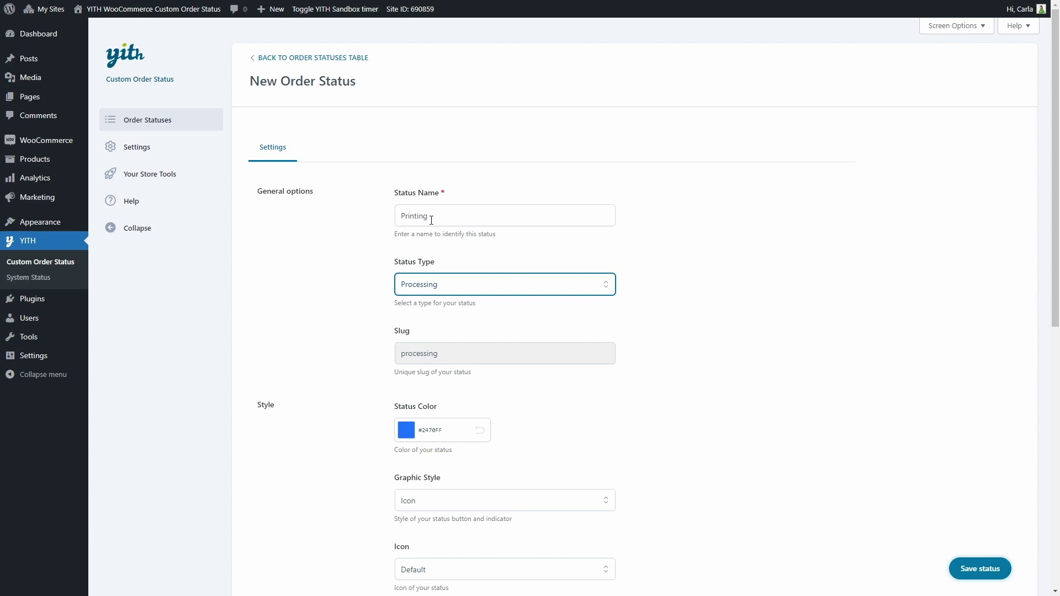
# Give the Printing status the orange colour #f9b729.
pyautogui.scroll(-4, 431, 220)
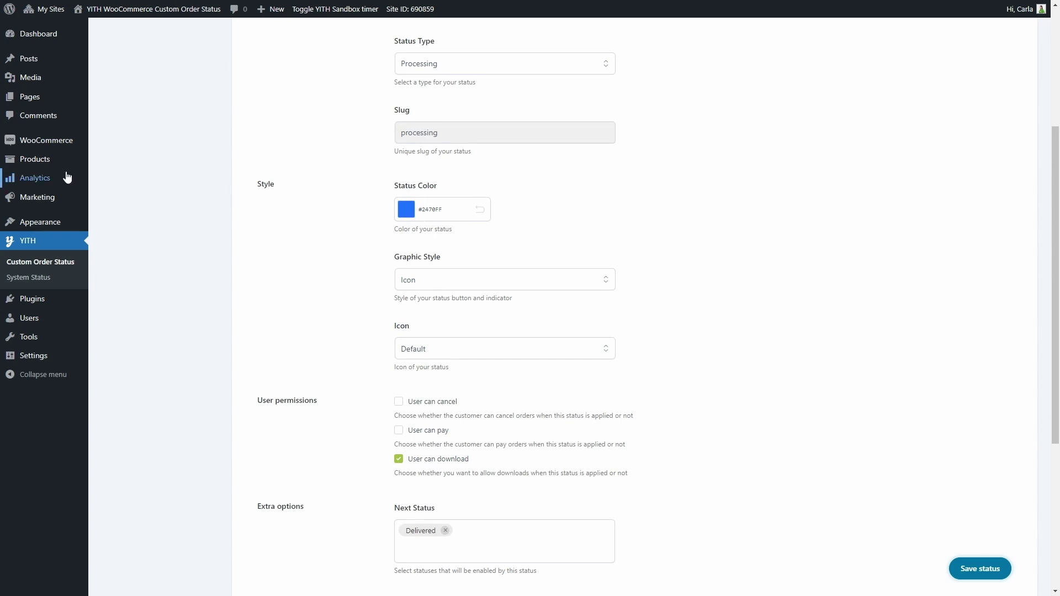
pyautogui.click(406, 209)
pyautogui.click(504, 247)
pyautogui.click(331, 273)
# Keep the graphic style as Icon and choose Set custom icon.
pyautogui.click(451, 284)
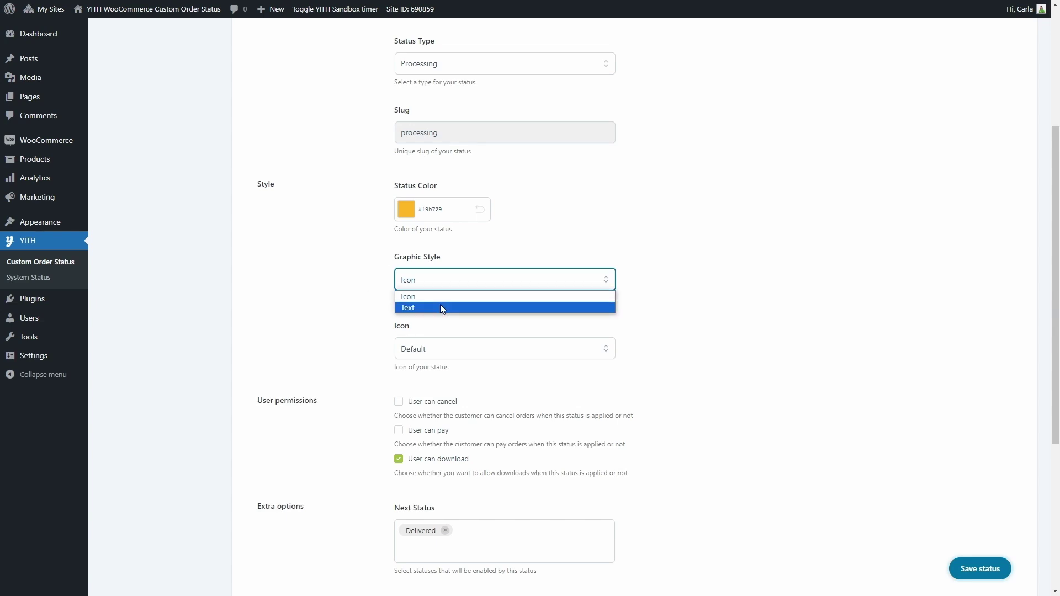
pyautogui.click(442, 309)
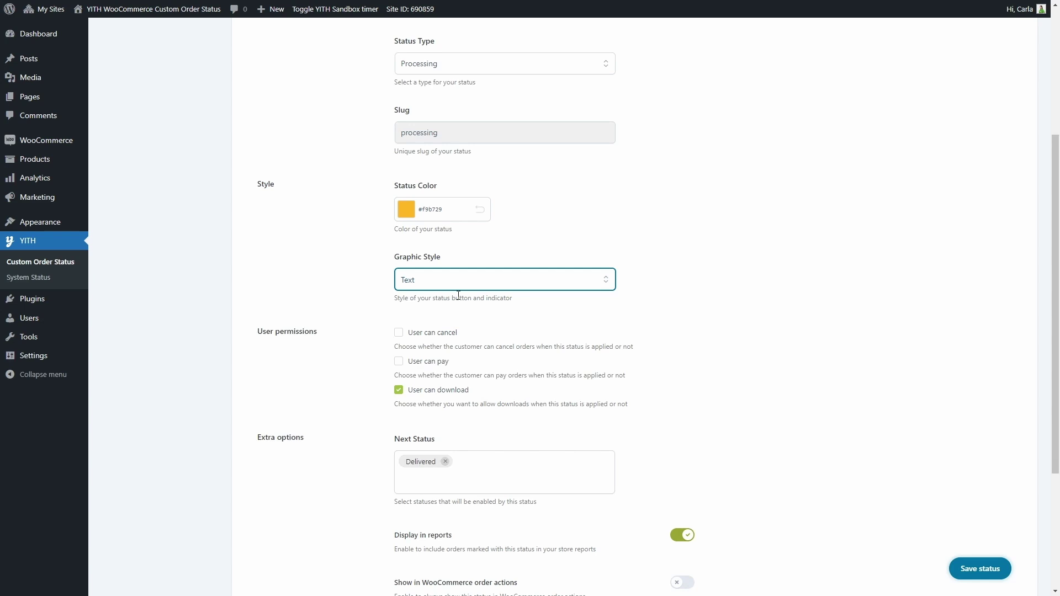
pyautogui.click(458, 286)
pyautogui.click(458, 294)
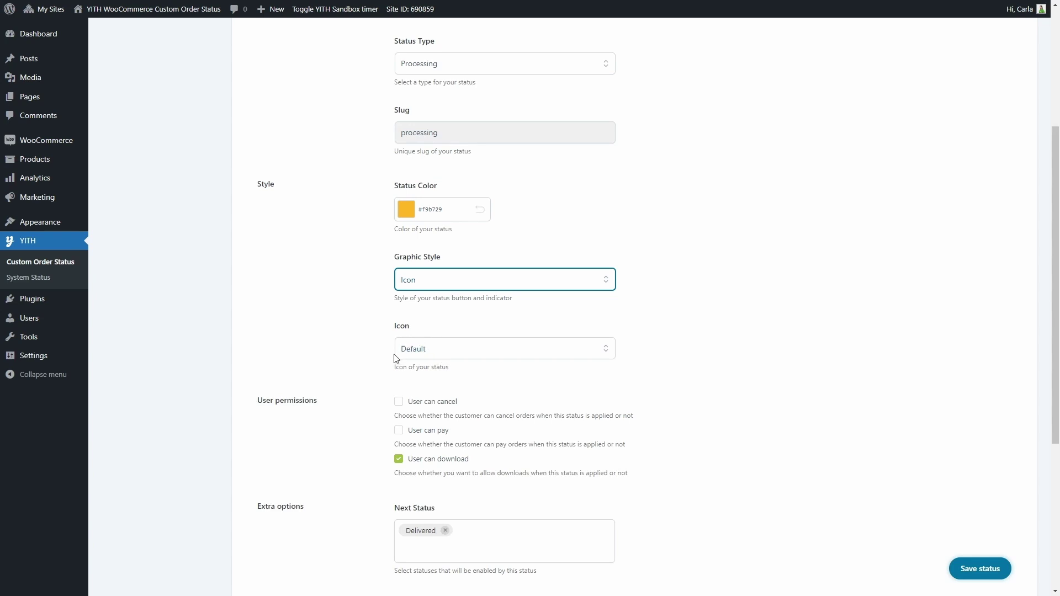
pyautogui.click(425, 358)
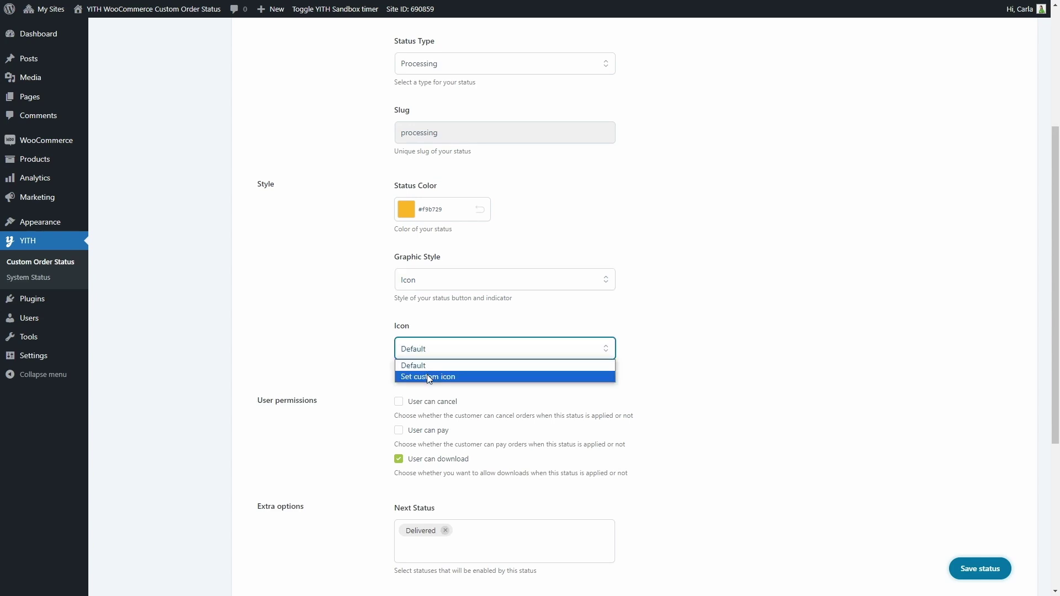
pyautogui.click(428, 378)
# Choose the FontAwesome spinner from the icon grid as Printing's icon.
pyautogui.scroll(-5, 431, 381)
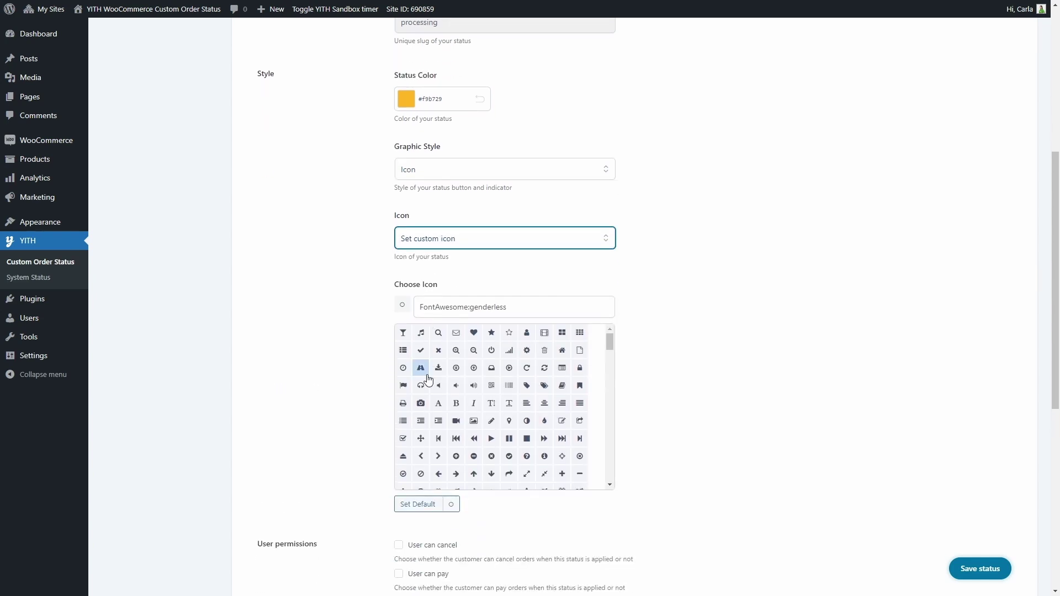
pyautogui.scroll(-5, 442, 387)
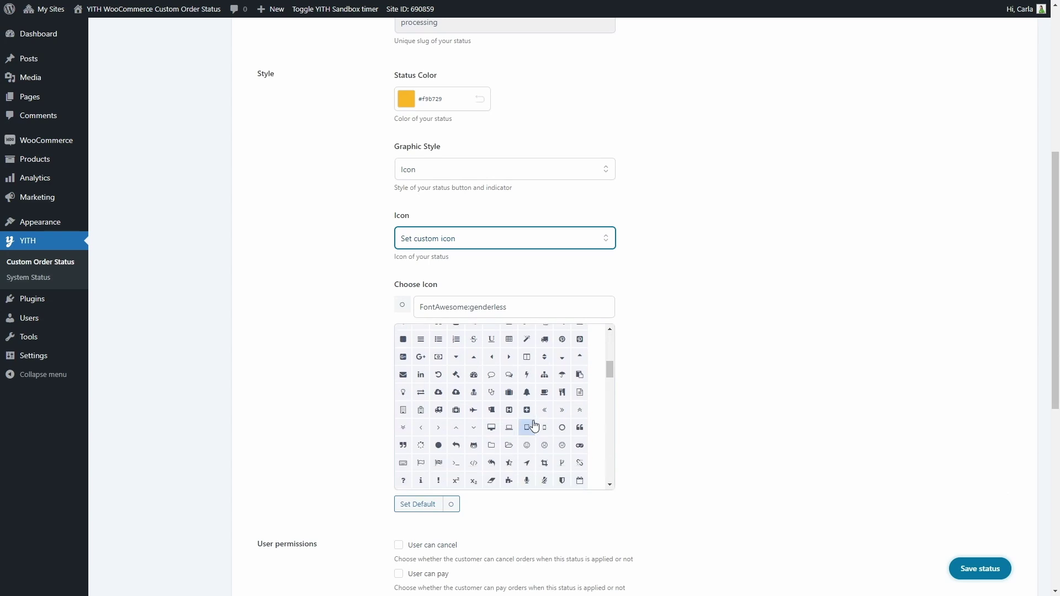
pyautogui.click(420, 445)
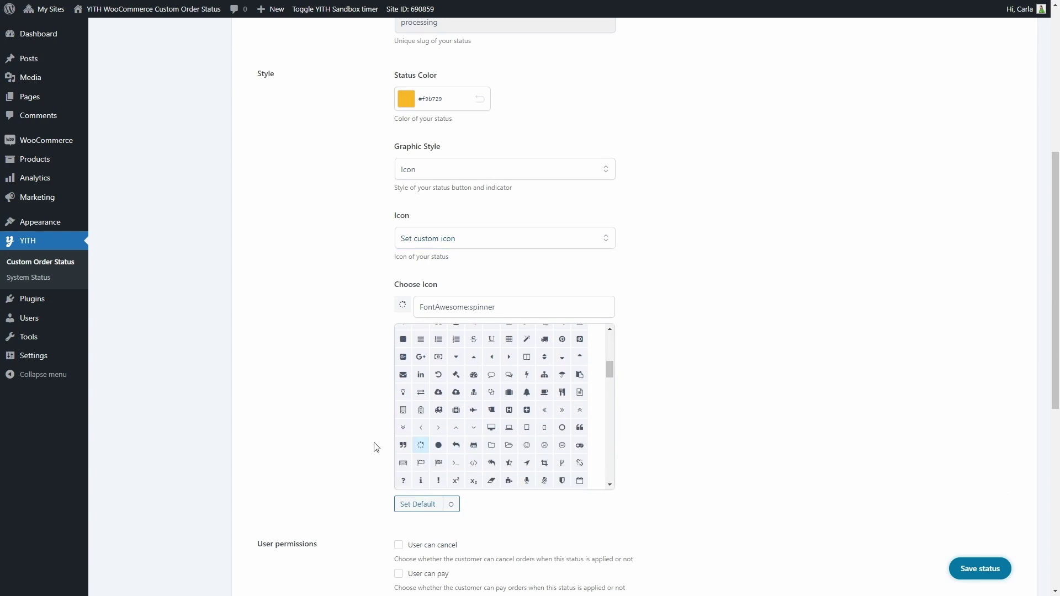
pyautogui.scroll(-7, 372, 444)
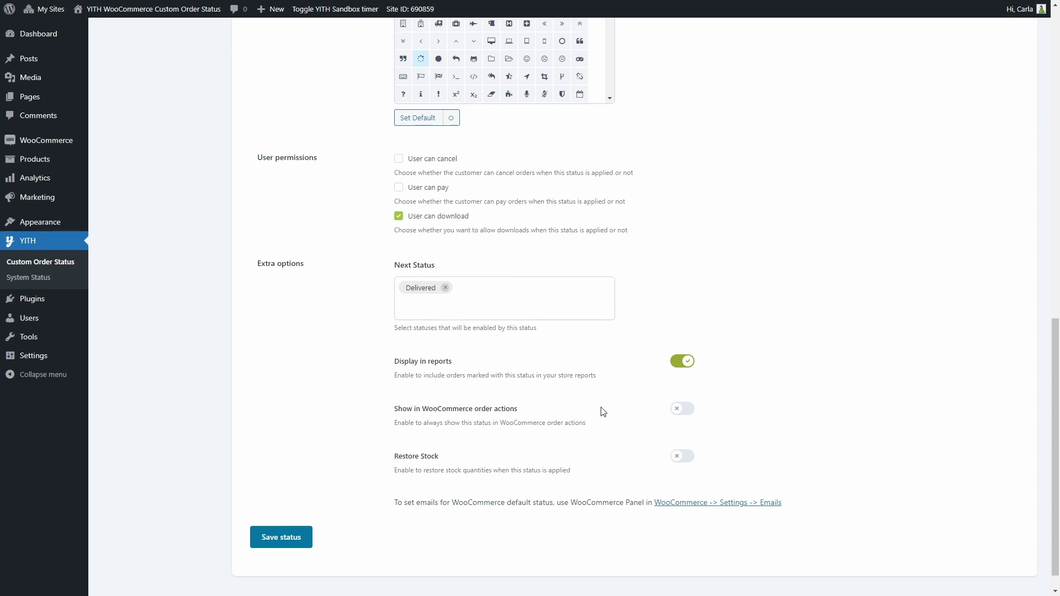
pyautogui.scroll(10, 531, 229)
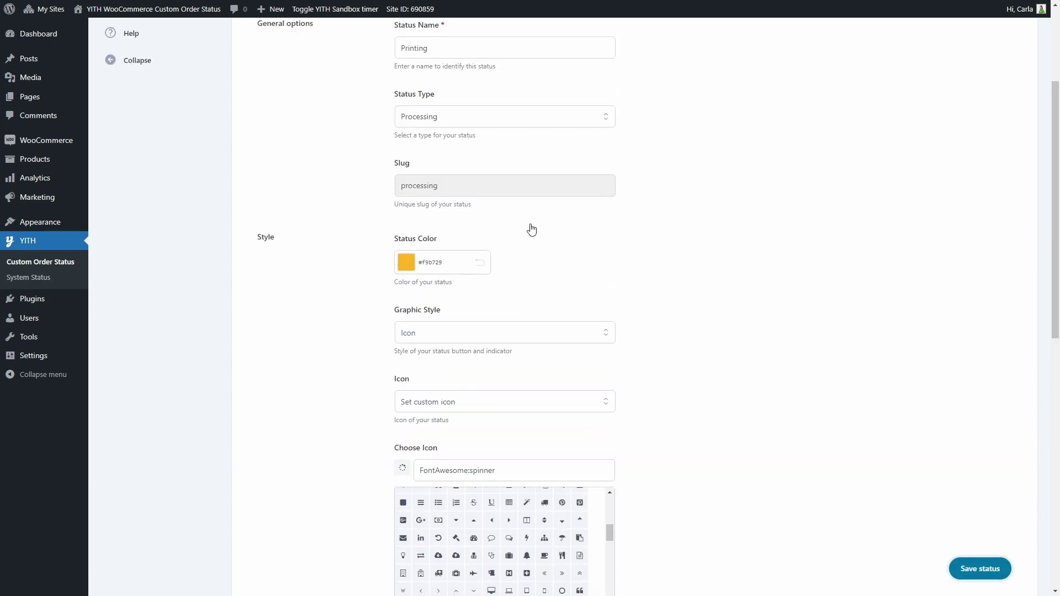
# Change the Printing status type to Custom Status.
pyautogui.click(516, 122)
pyautogui.click(495, 136)
pyautogui.scroll(-10, 490, 141)
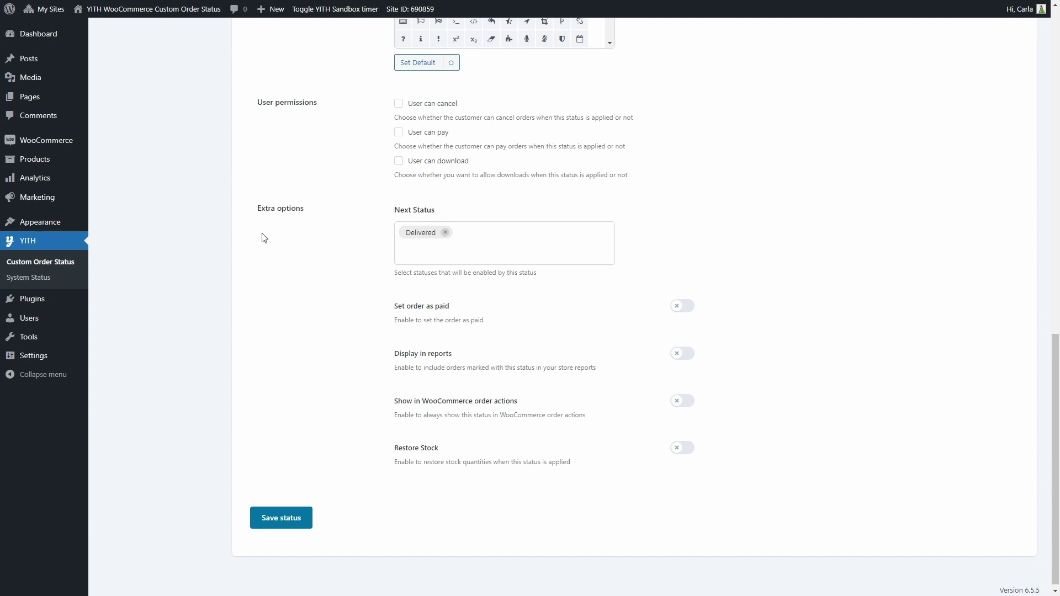
# Add Assembling and Dispatched to the next statuses after Delivered.
pyautogui.click(483, 229)
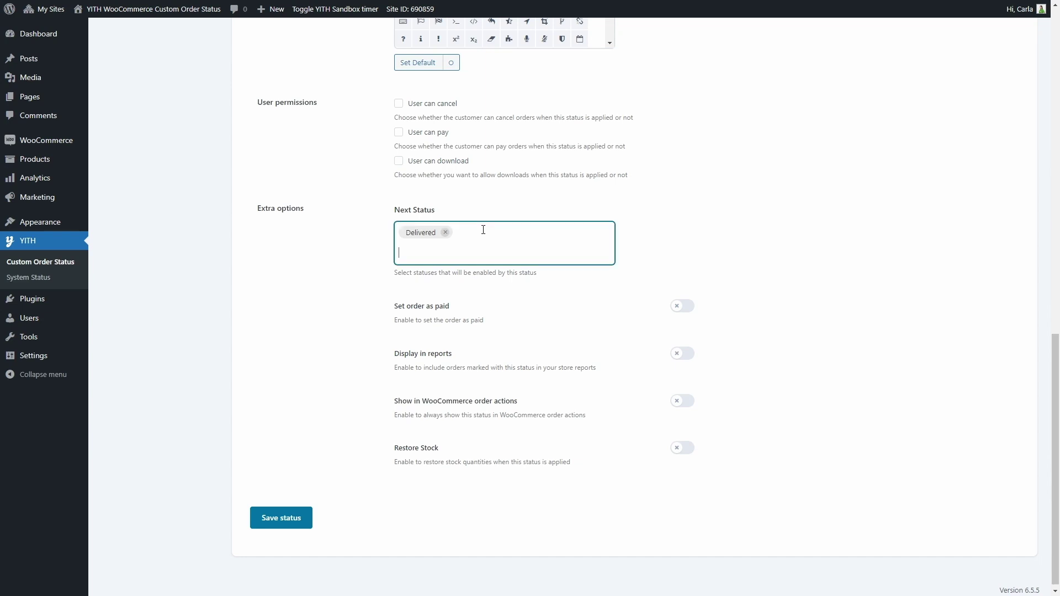
pyautogui.scroll(-3, 478, 298)
pyautogui.scroll(-1, 478, 299)
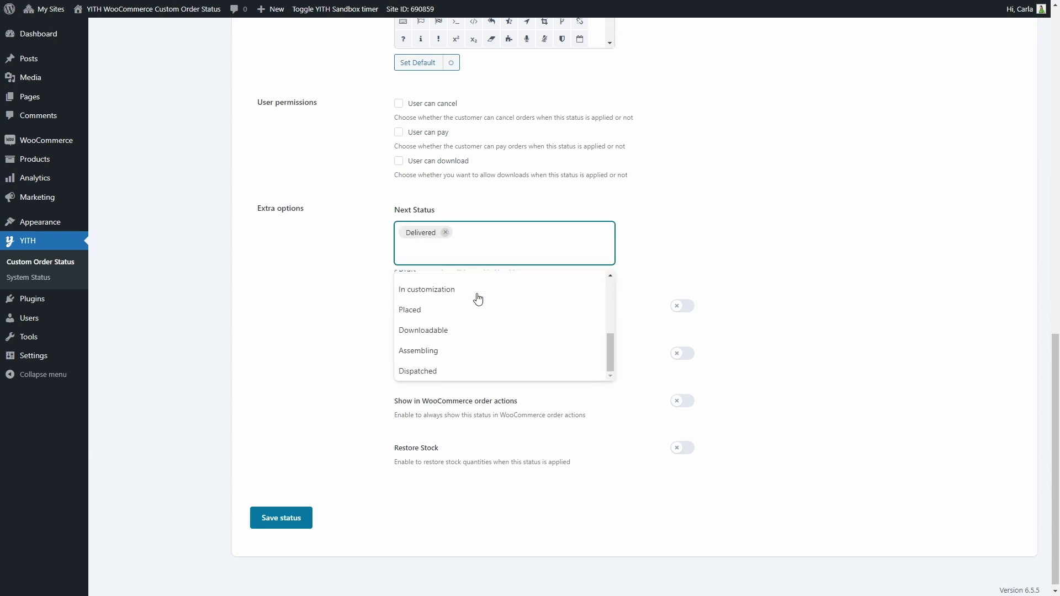
pyautogui.click(464, 350)
pyautogui.click(504, 262)
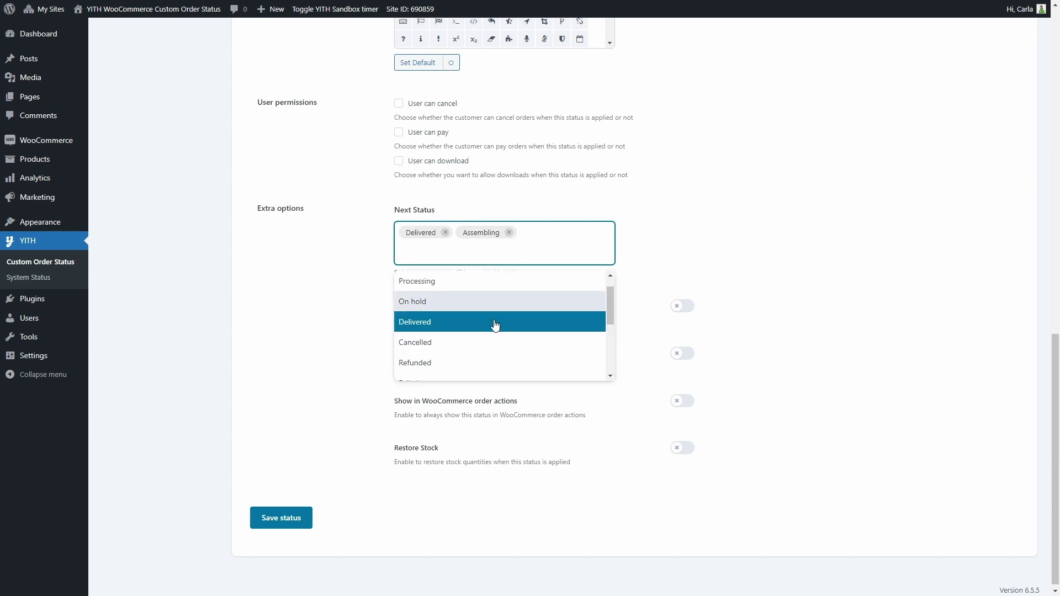
pyautogui.scroll(-3, 490, 348)
pyautogui.click(481, 368)
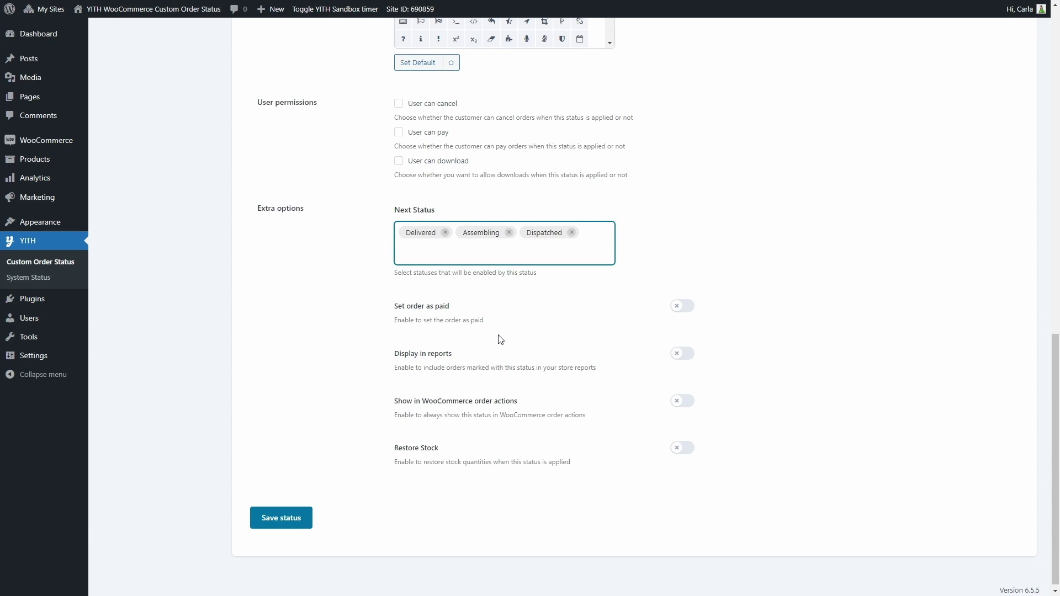
pyautogui.scroll(10, 500, 340)
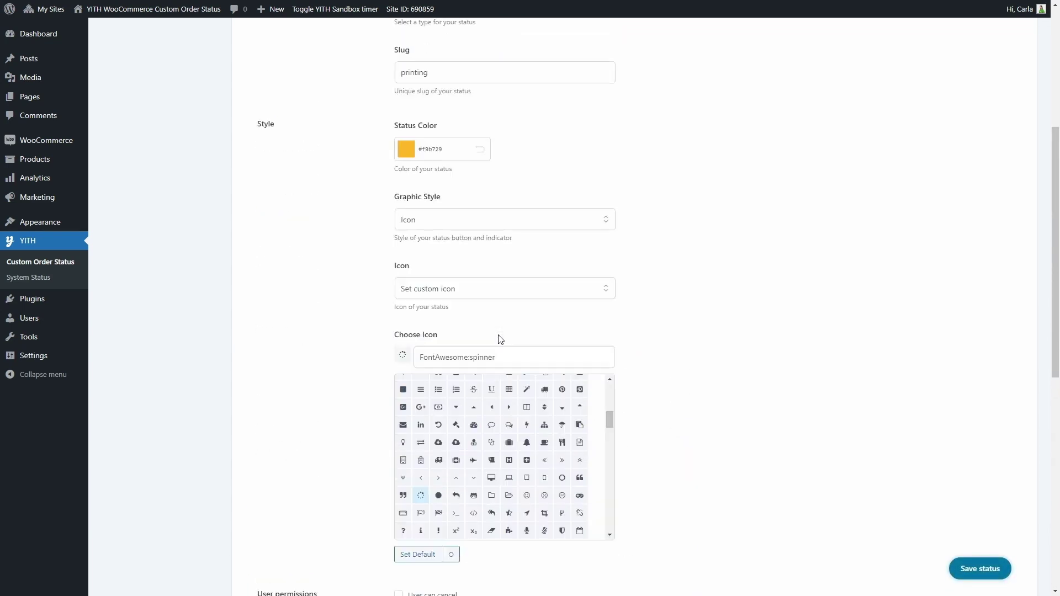
# Set the status type to Processing and review the permissions and Extra options below.
pyautogui.click(492, 291)
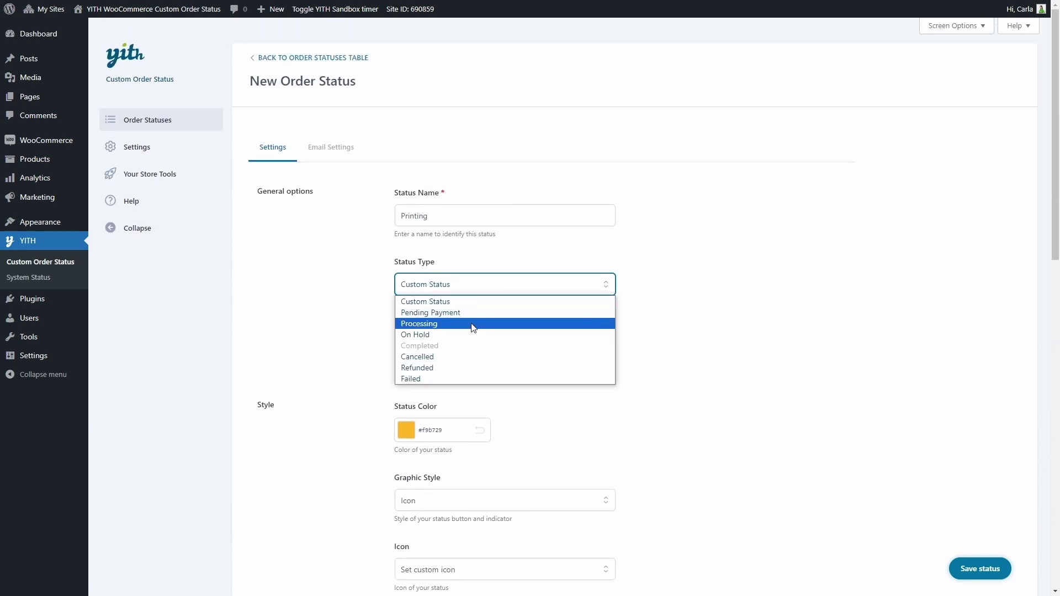
pyautogui.click(473, 325)
pyautogui.scroll(-4, 474, 329)
pyautogui.scroll(-9, 474, 329)
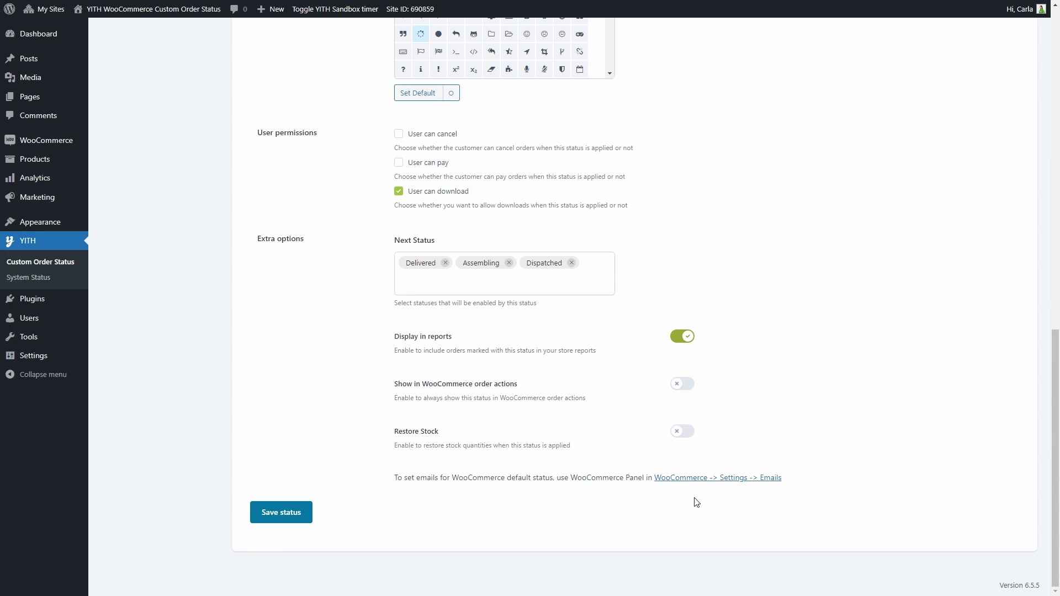
pyautogui.moveTo(78, 142)
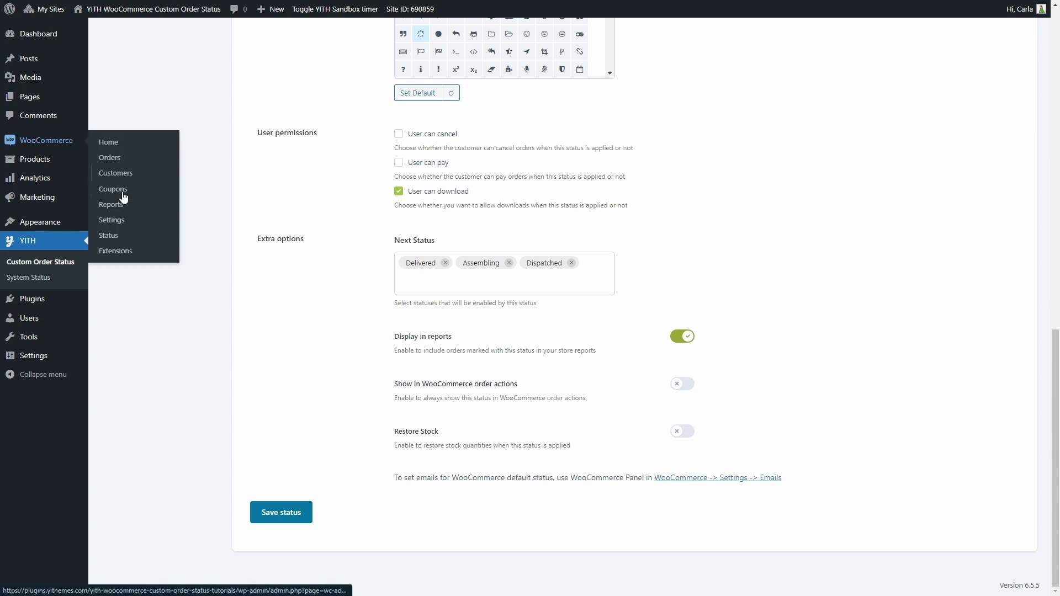
pyautogui.scroll(10, 629, 456)
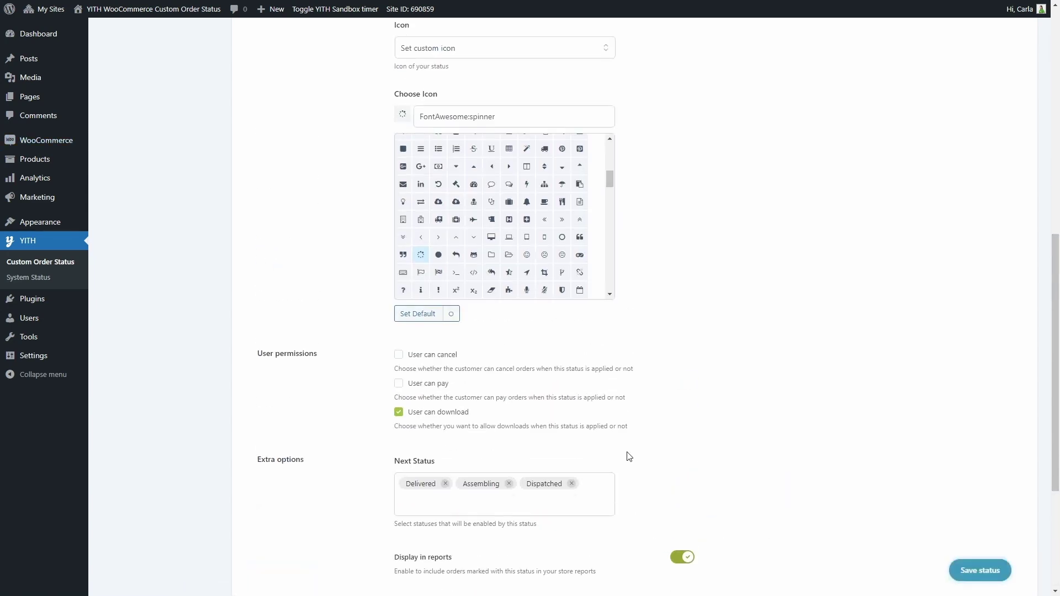
# Make Printing a Custom Status again and add Customer as the email recipient.
pyautogui.click(489, 260)
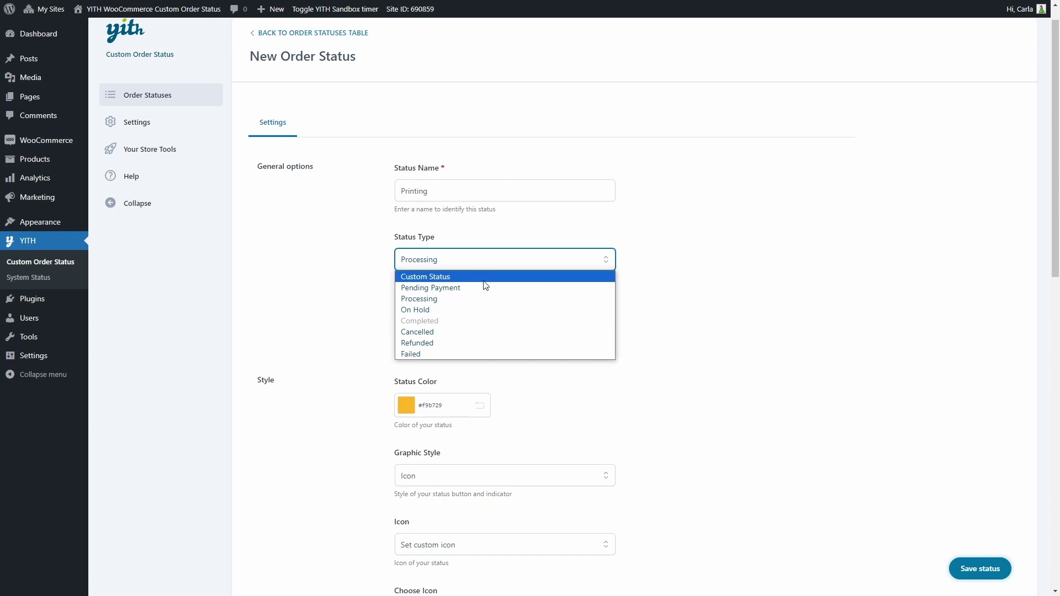
pyautogui.click(485, 278)
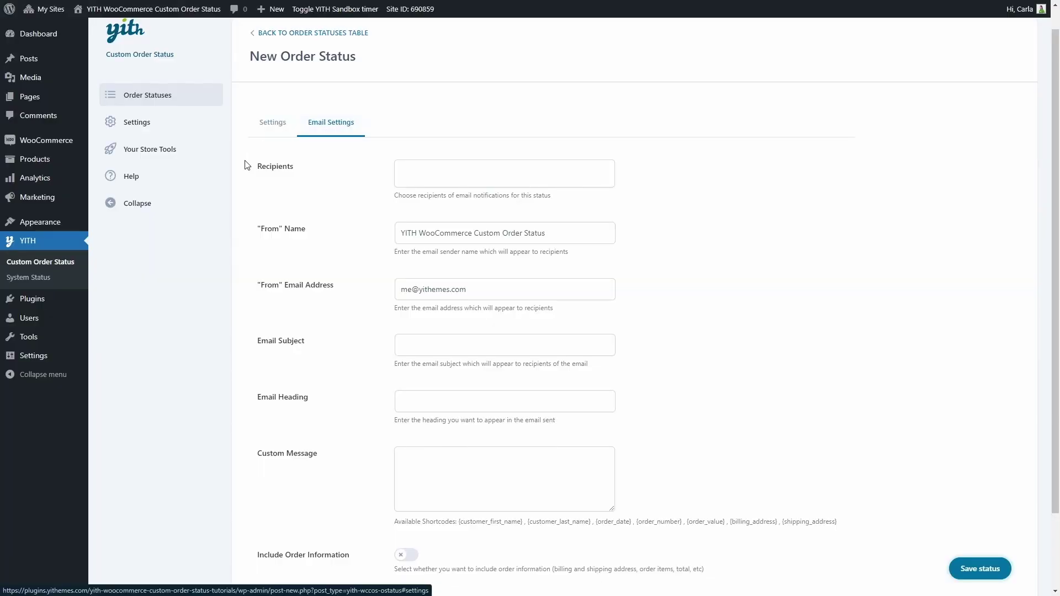
pyautogui.click(449, 180)
pyautogui.click(476, 223)
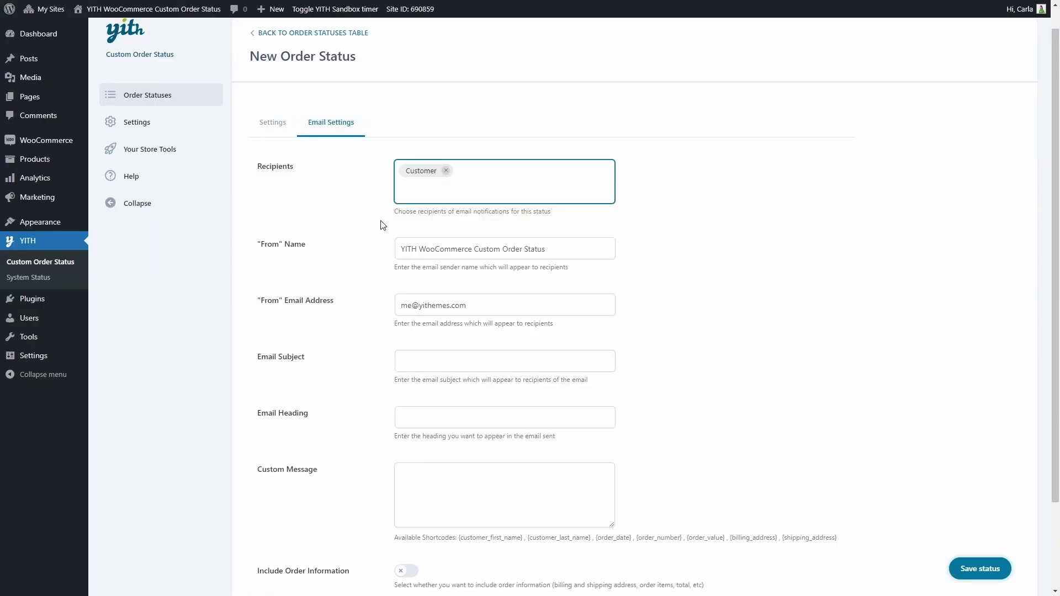
pyautogui.scroll(-2, 417, 243)
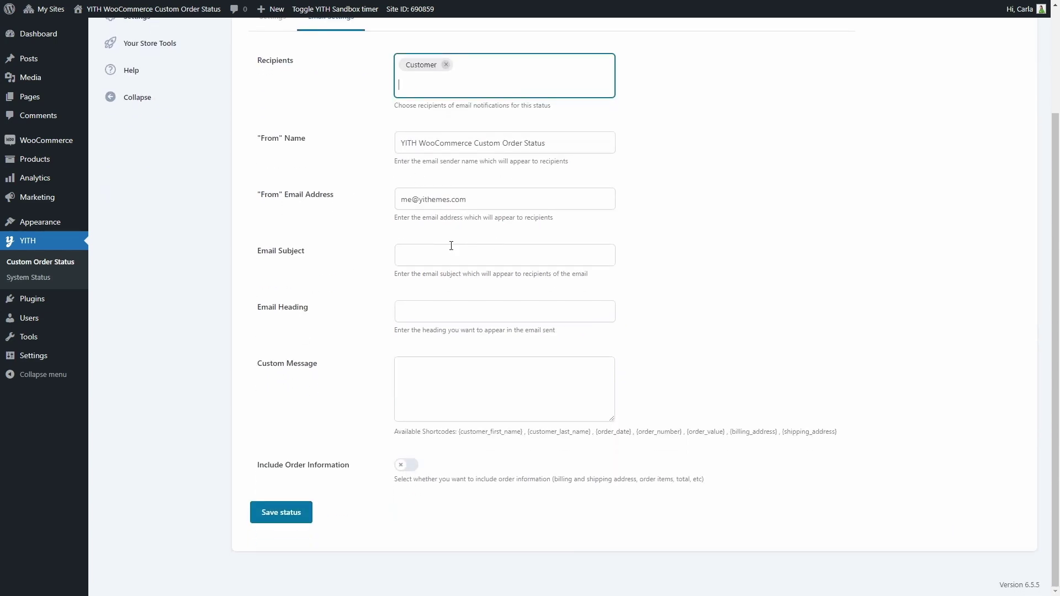
# Fill in subject "We're printing your order!", heading and message, and include order information.
pyautogui.click(451, 253)
pyautogui.write("We're printing your order!")
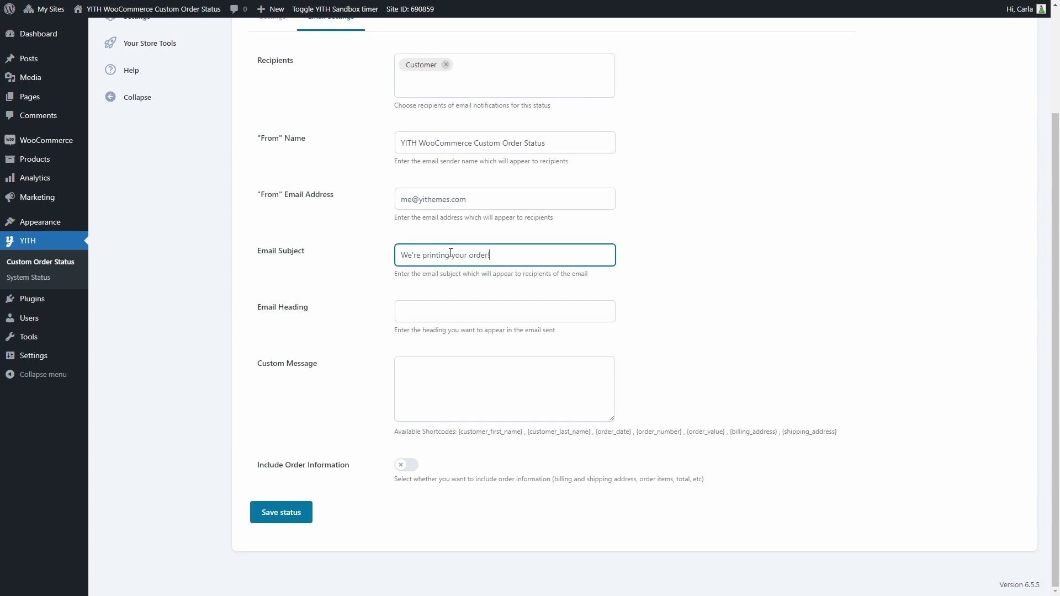
pyautogui.click(440, 314)
pyautogui.write('Your order status has been updated :)')
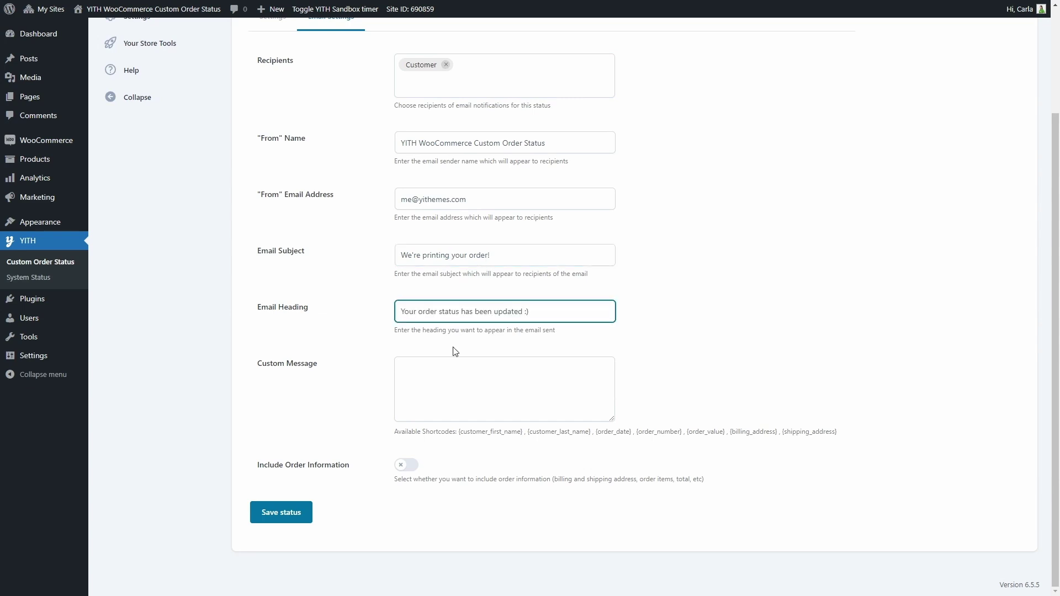
pyautogui.click(450, 363)
pyautogui.write("Hi {customer_first_name}!  Your order is being printed! Soon, you'll be getting more updates about the status of your order")
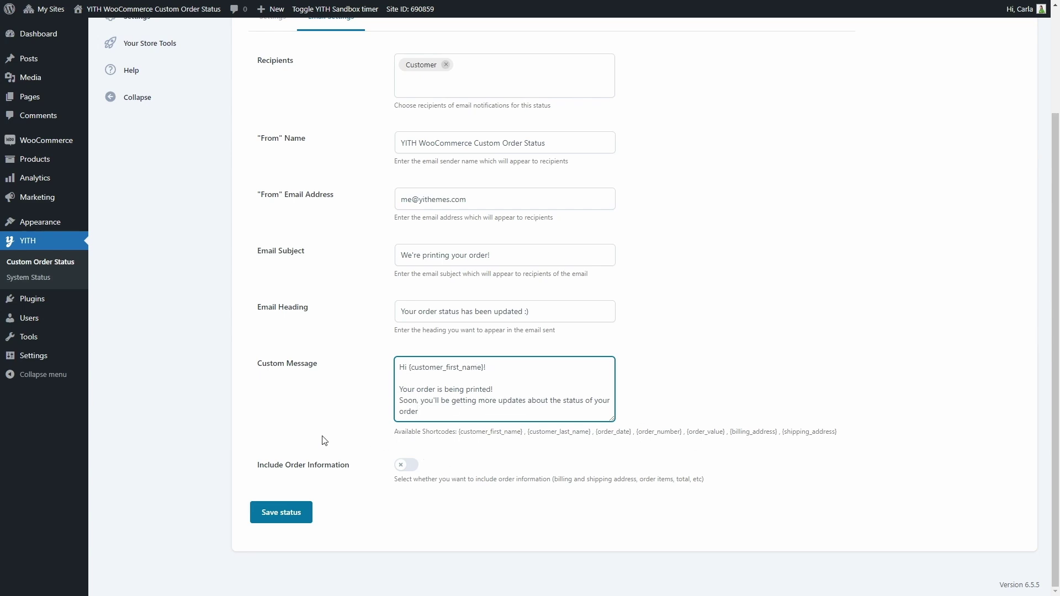
pyautogui.click(403, 467)
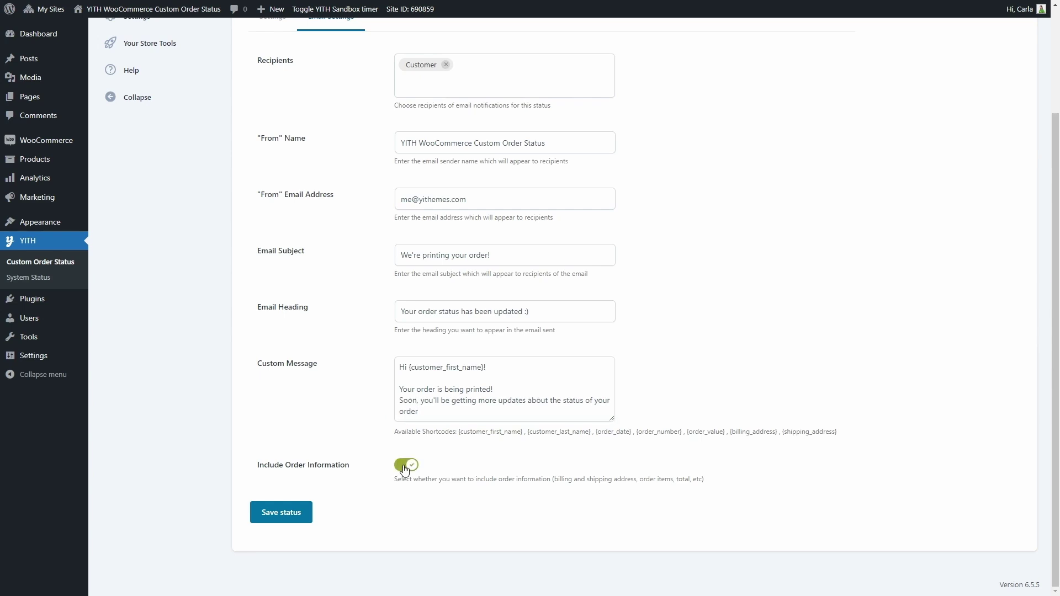
# Publish the Printing status and go back to the Order Statuses table.
pyautogui.click(271, 515)
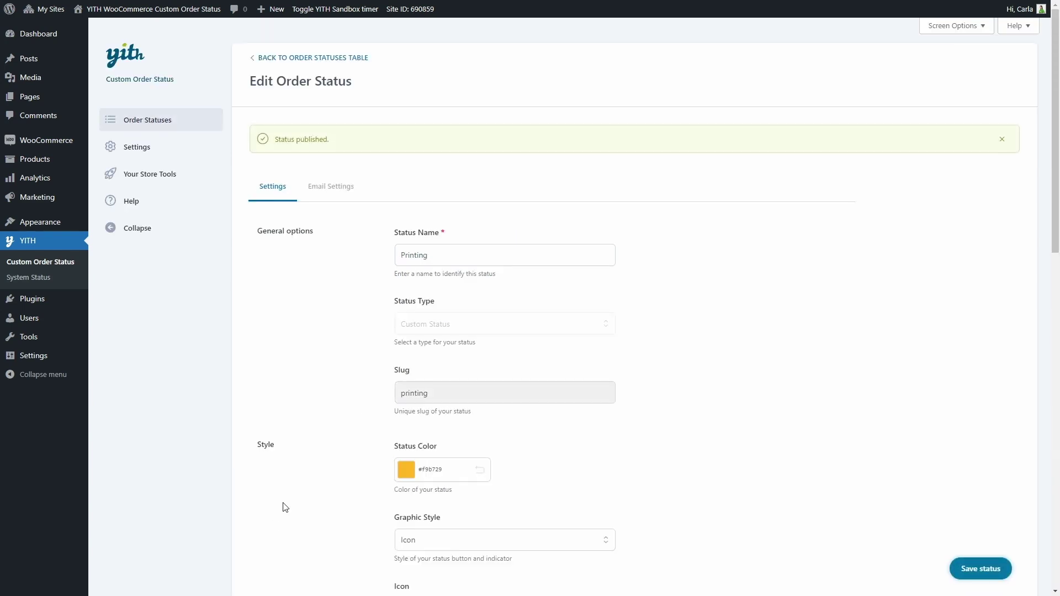
pyautogui.click(291, 61)
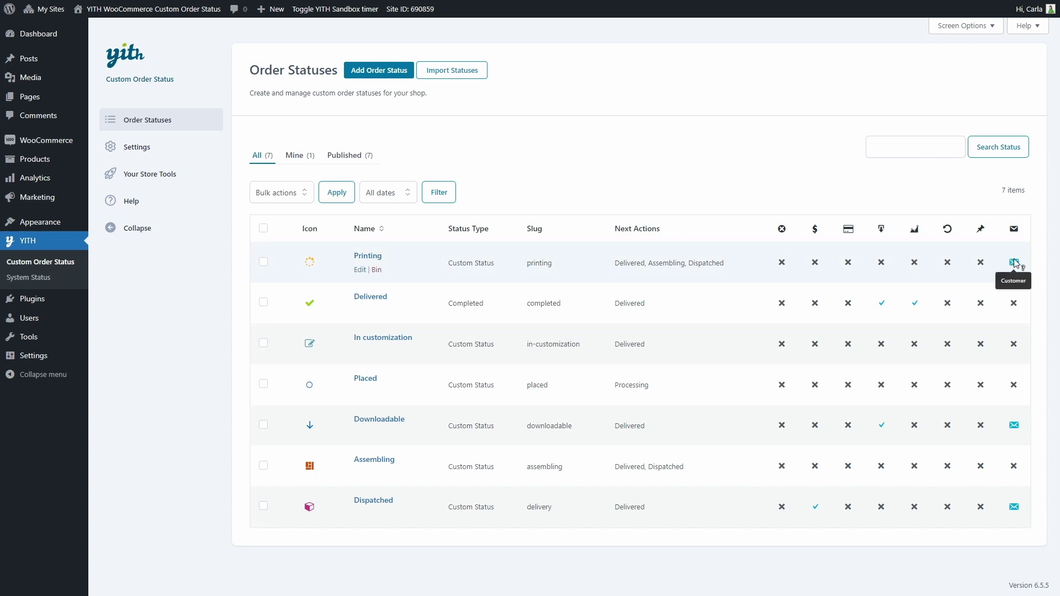
pyautogui.click(281, 198)
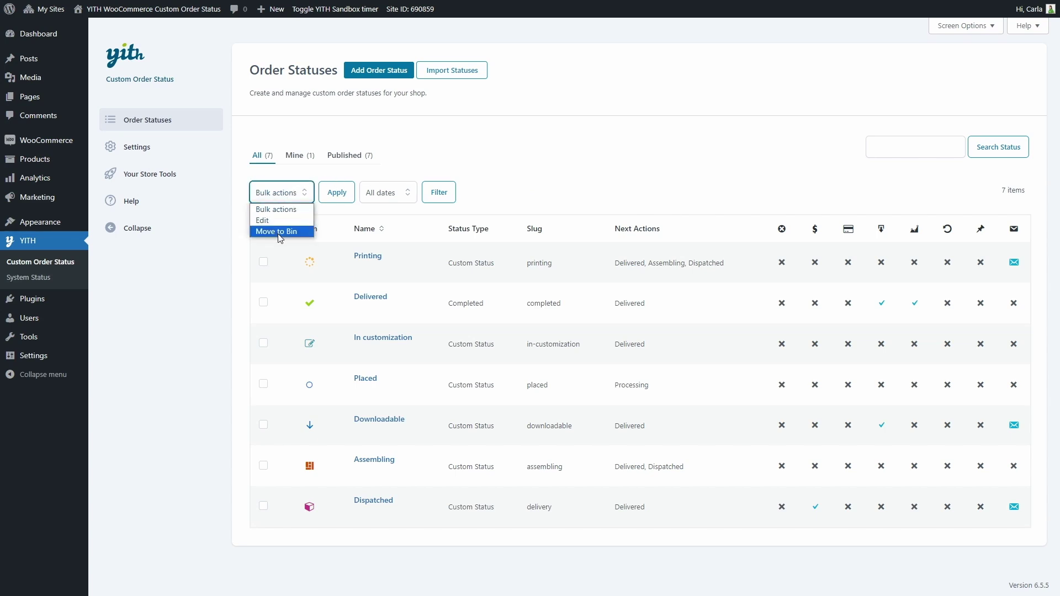
pyautogui.click(277, 210)
pyautogui.click(388, 193)
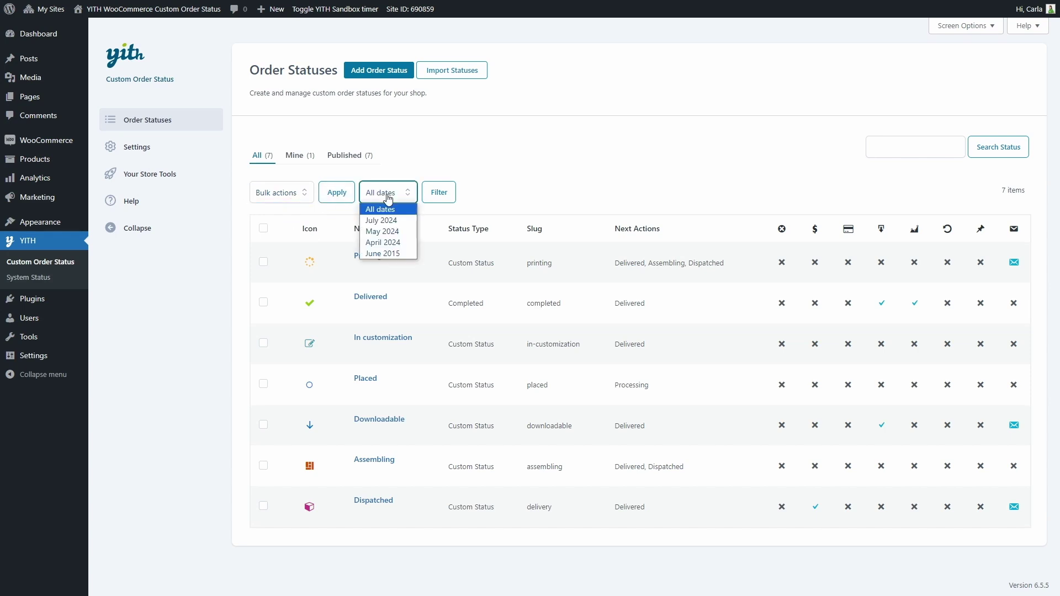
pyautogui.click(389, 197)
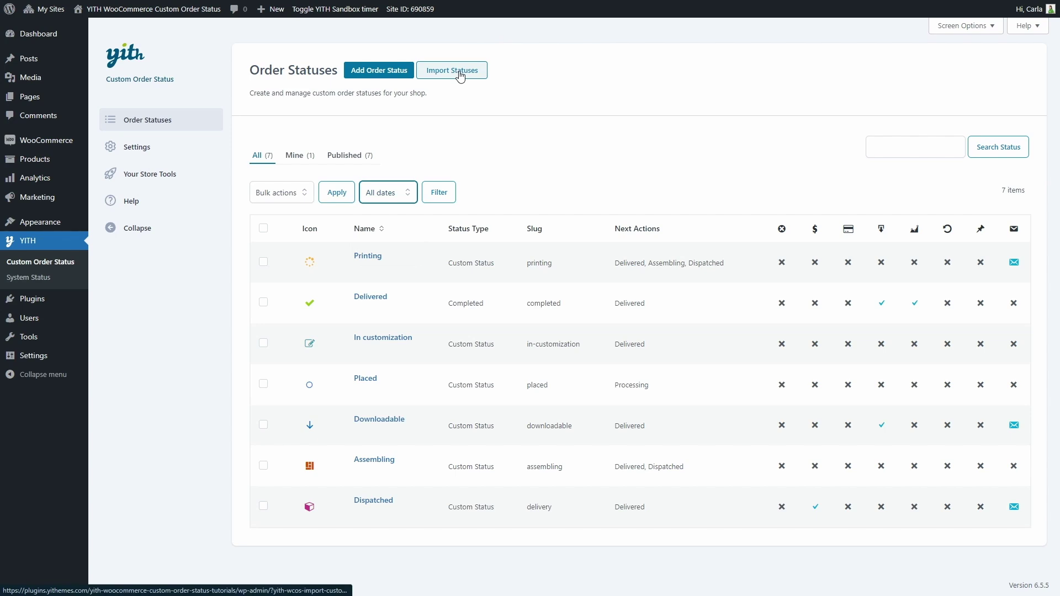
# Browse the plugin's Settings and Your Store Tools pages, finishing on Help.
pyautogui.click(173, 147)
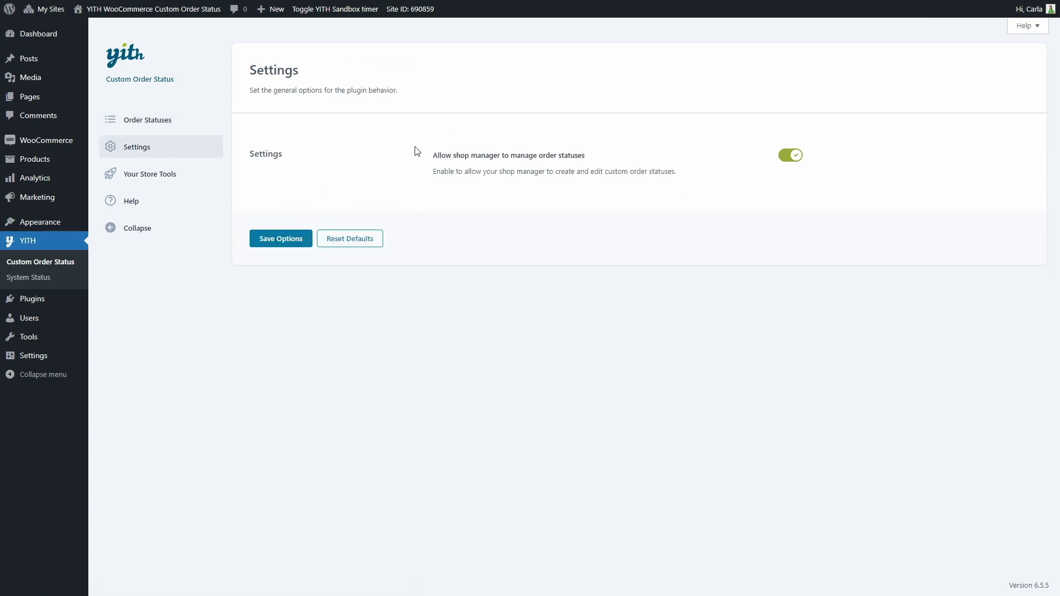
pyautogui.click(172, 175)
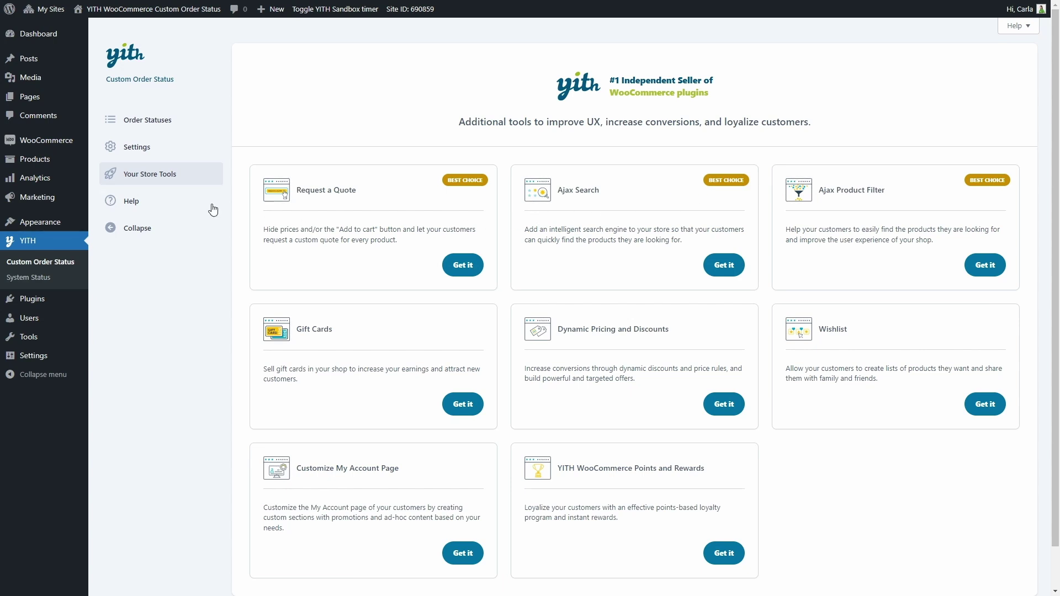
pyautogui.click(141, 205)
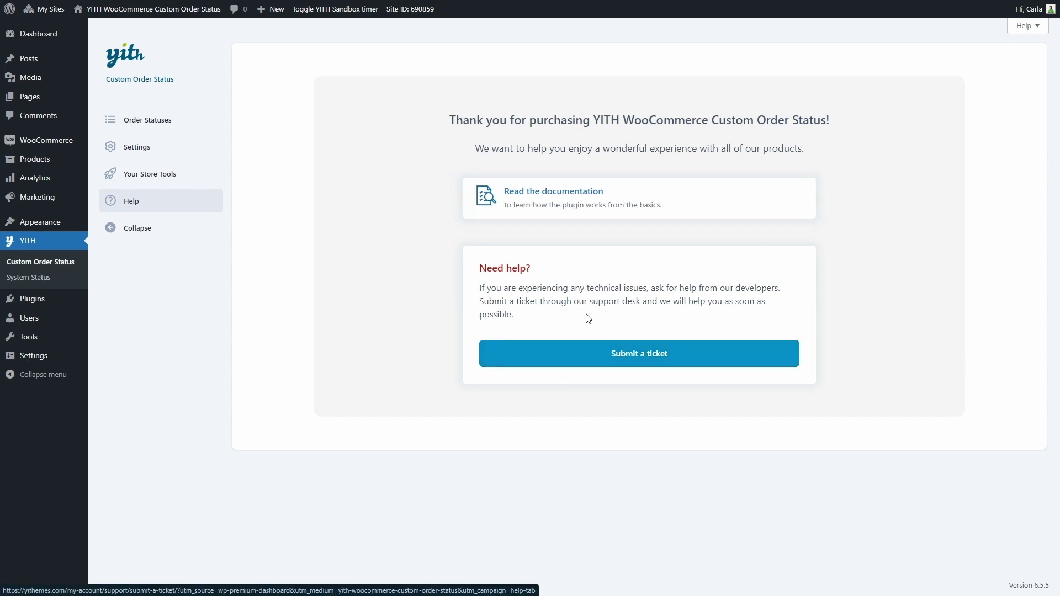
# In WooCommerce Orders, mark the $499.00 order as Dispatched.
pyautogui.moveTo(64, 140)
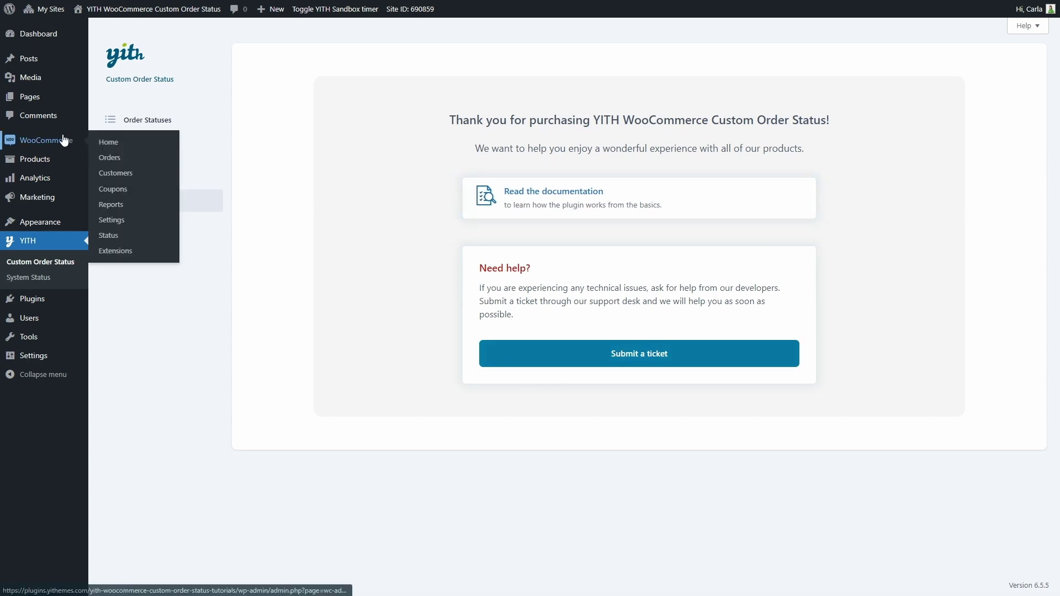
pyautogui.click(110, 160)
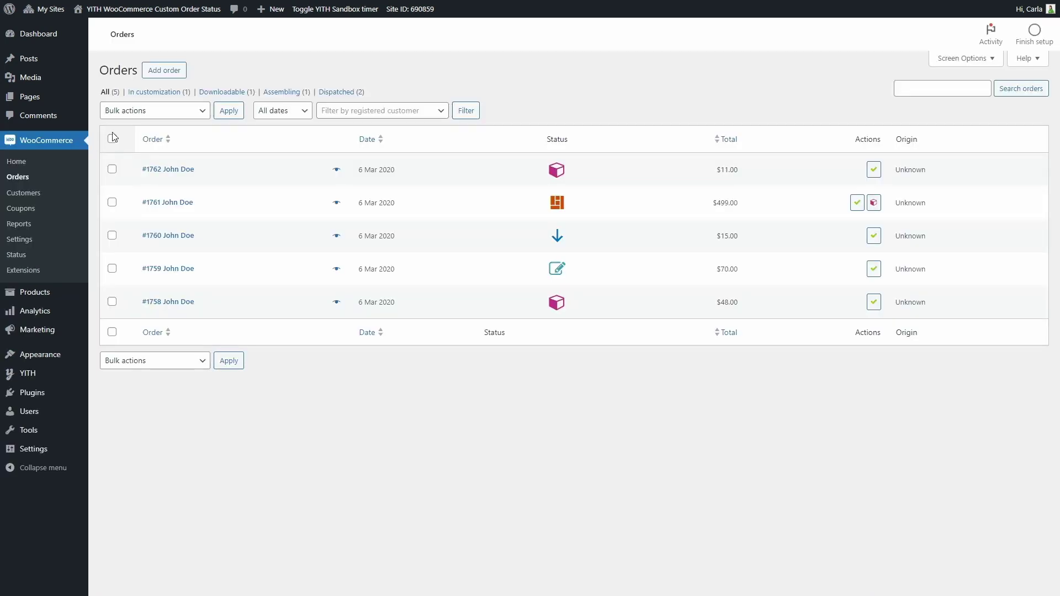
pyautogui.click(875, 204)
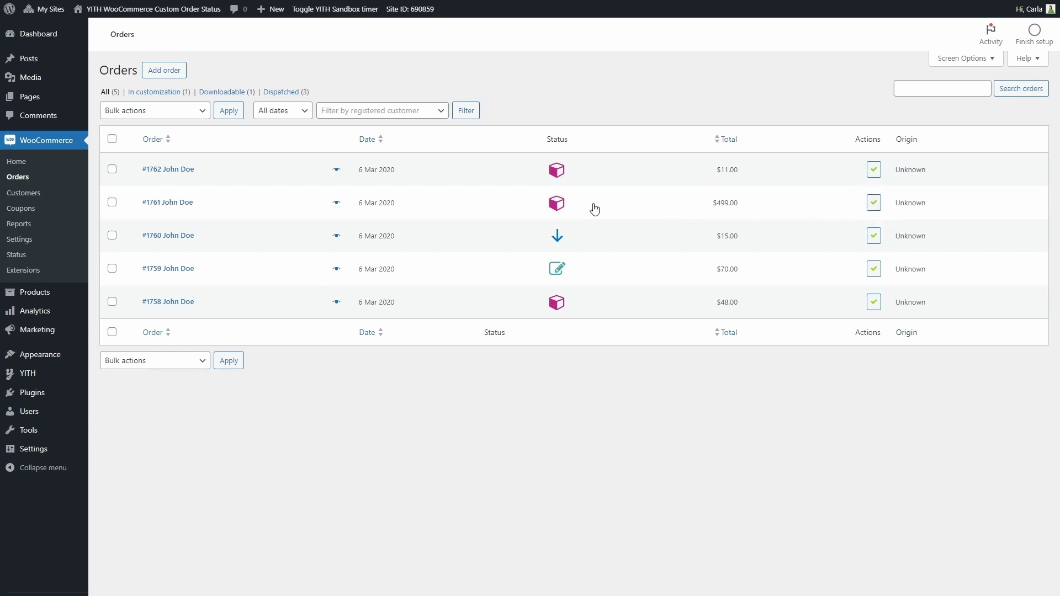
# Open the Orders list's Screen Options panel and close it again without changing any settings.
pyautogui.moveTo(560, 206)
pyautogui.click(966, 61)
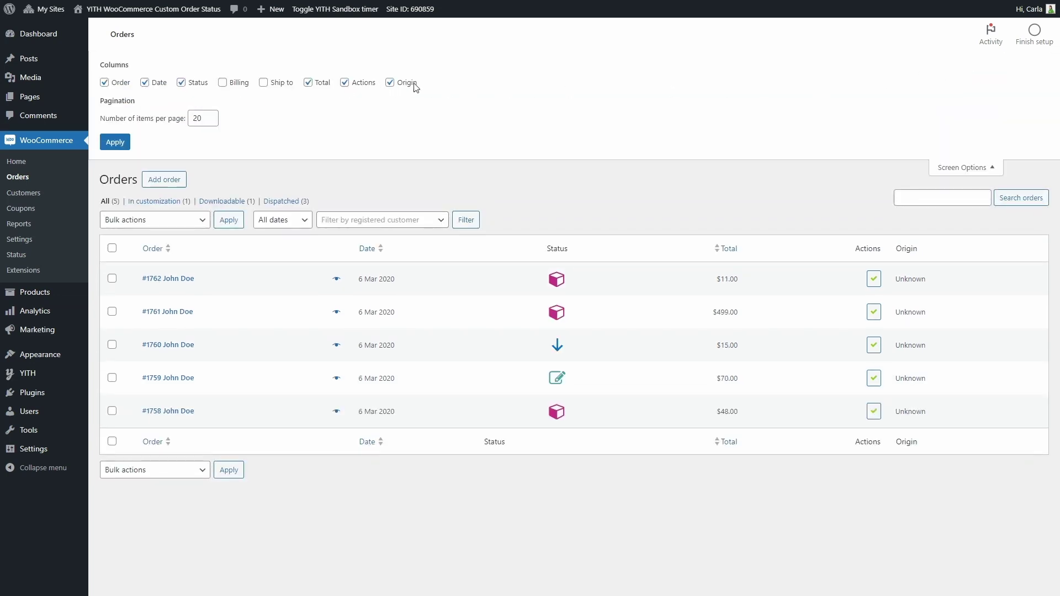
pyautogui.click(943, 167)
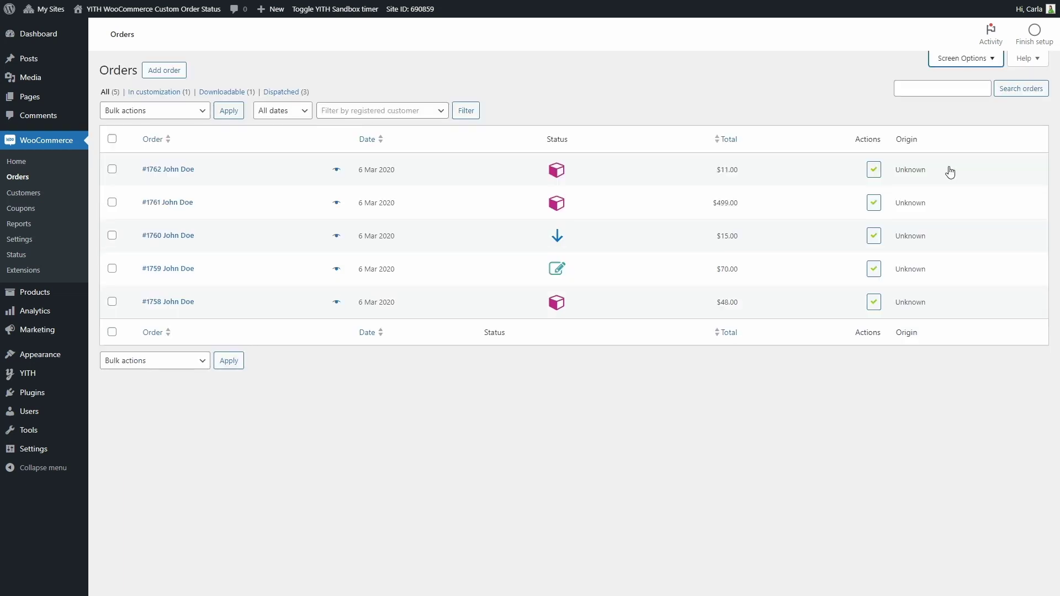